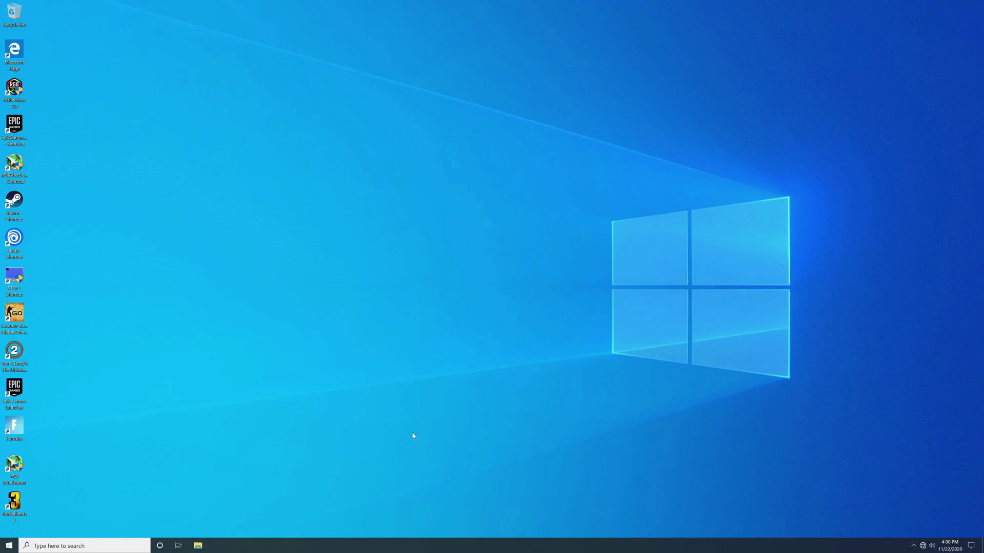
- Check the current memory speed in Task Manager's Performance view, then close Task Manager
right_click(410, 547)
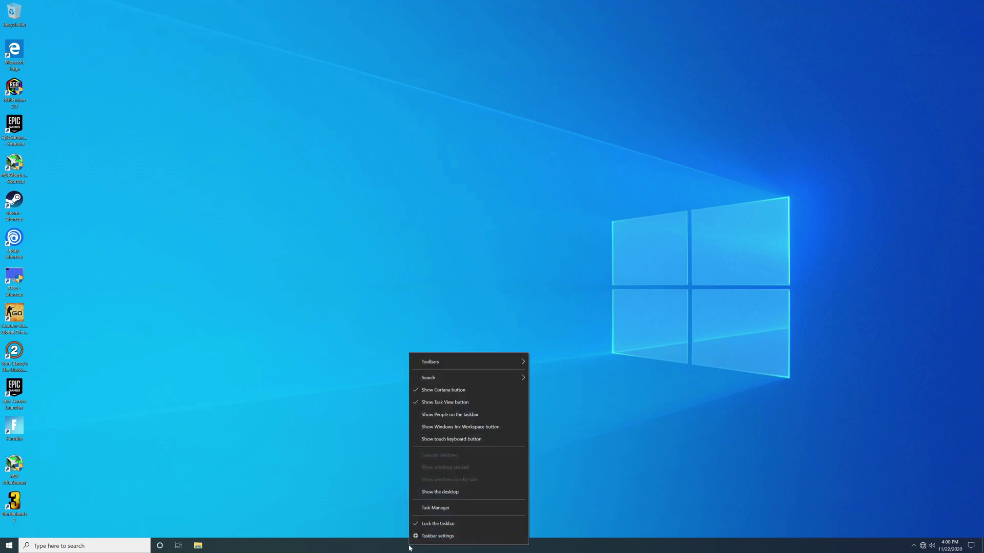
click(436, 509)
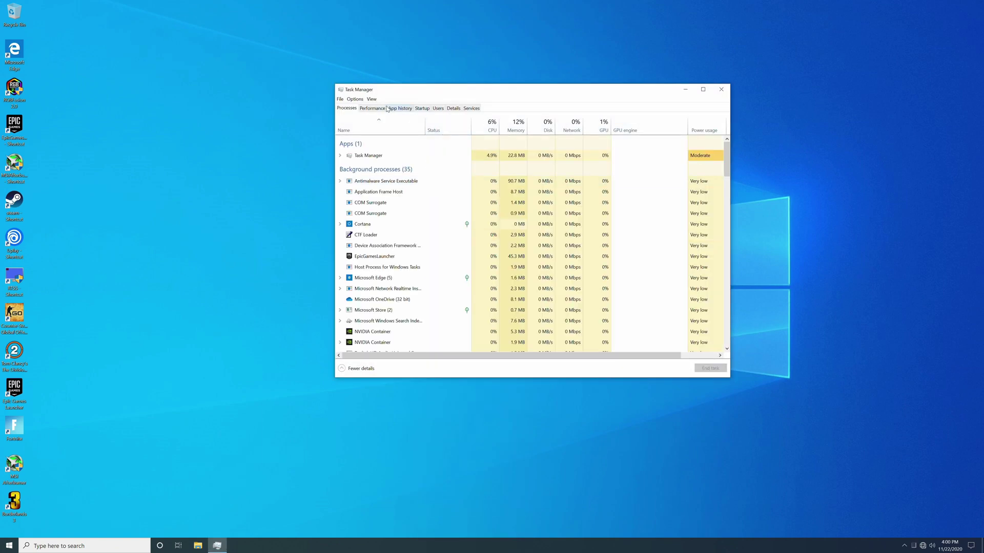
click(373, 109)
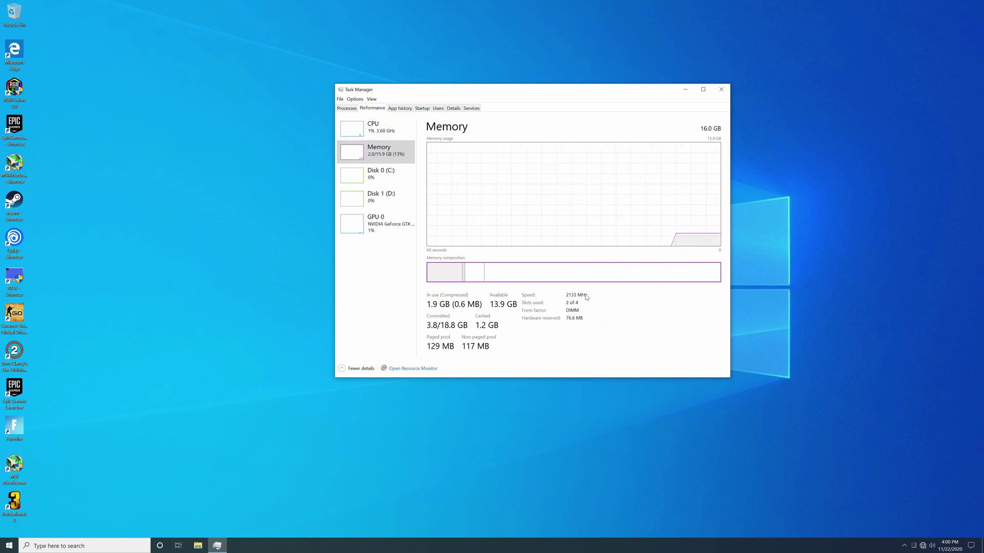
click(722, 90)
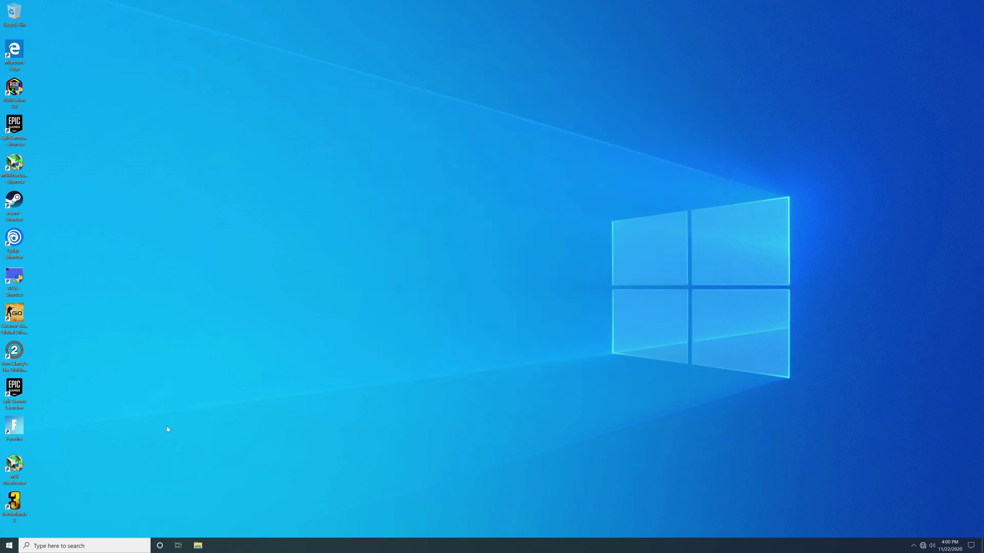
- Restart Windows from the Start menu's power options
click(9, 546)
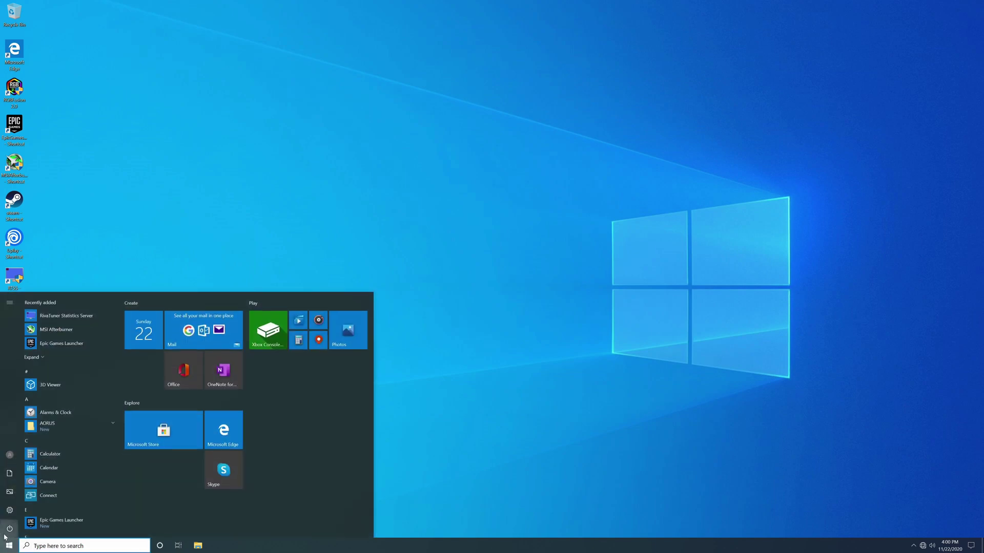
click(6, 531)
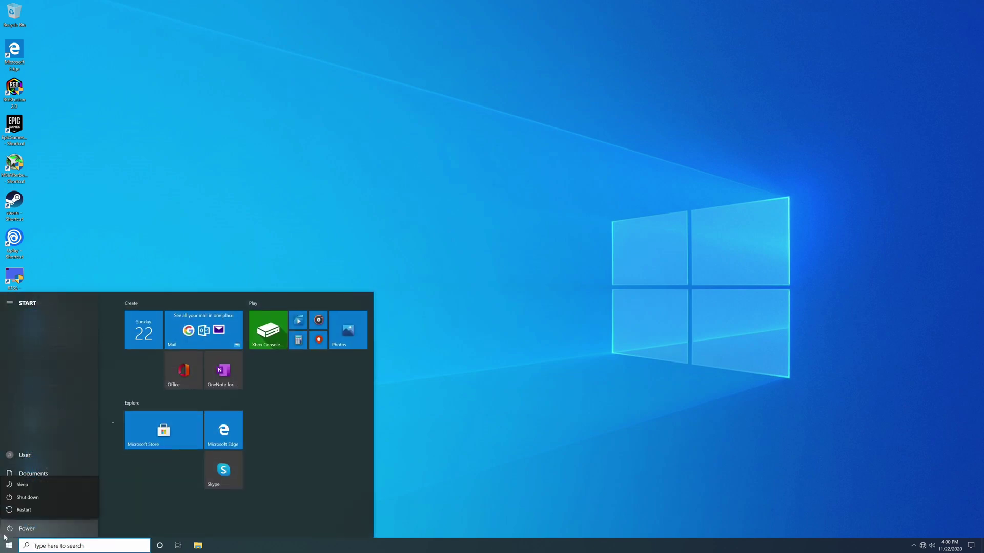
click(19, 510)
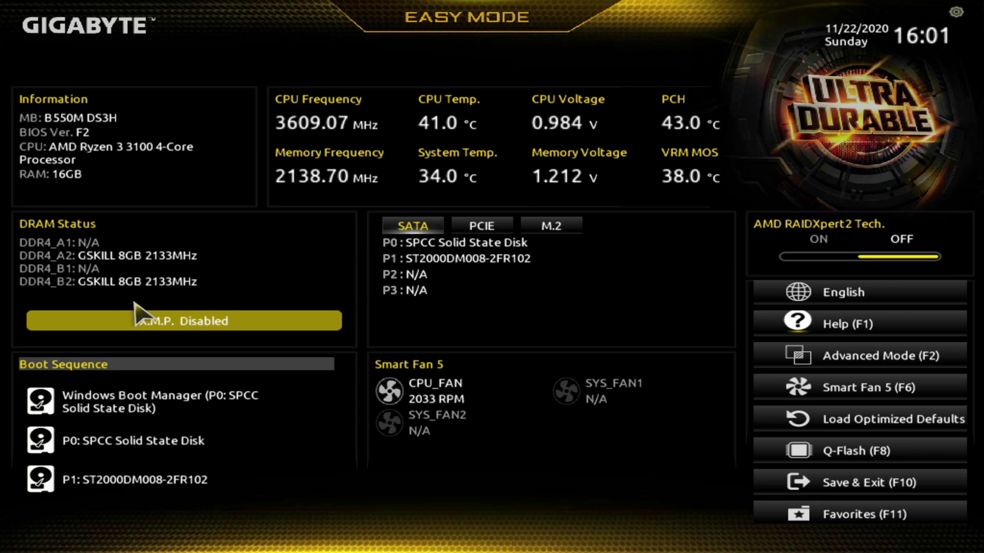
click(193, 322)
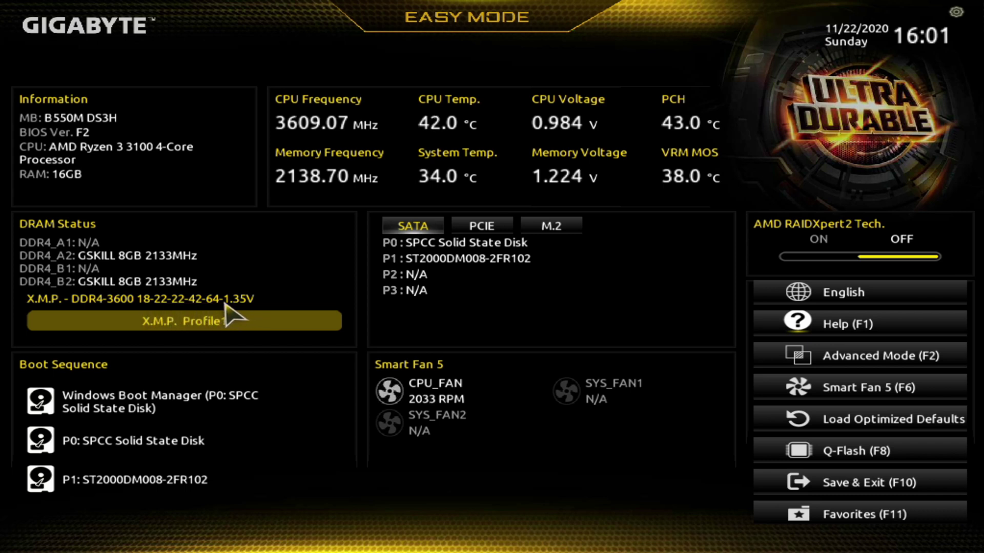
click(179, 324)
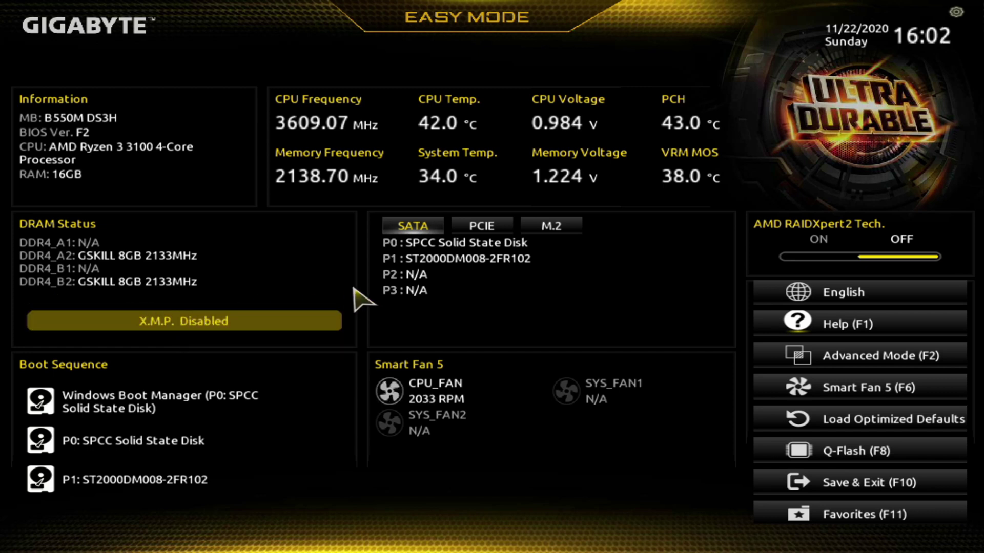
- In Advanced Mode, set Extreme Memory Profile (X.M.P.) to Profile1 (DDR4-3600)
click(866, 362)
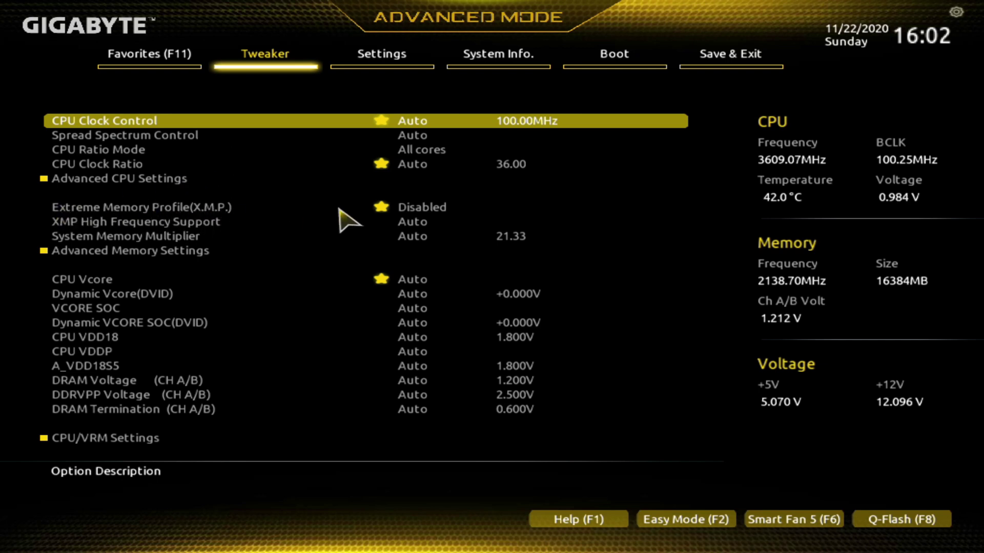
click(420, 210)
click(428, 211)
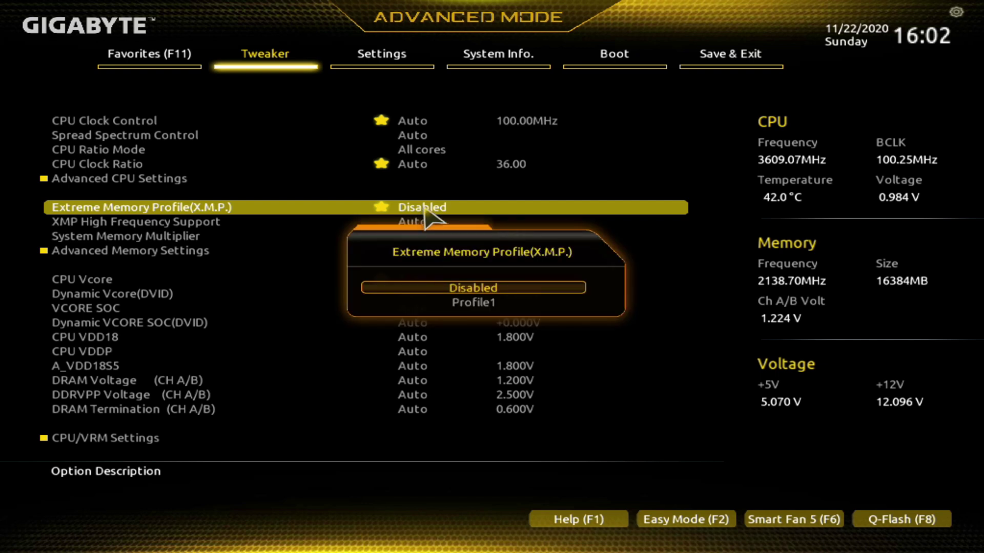
click(494, 303)
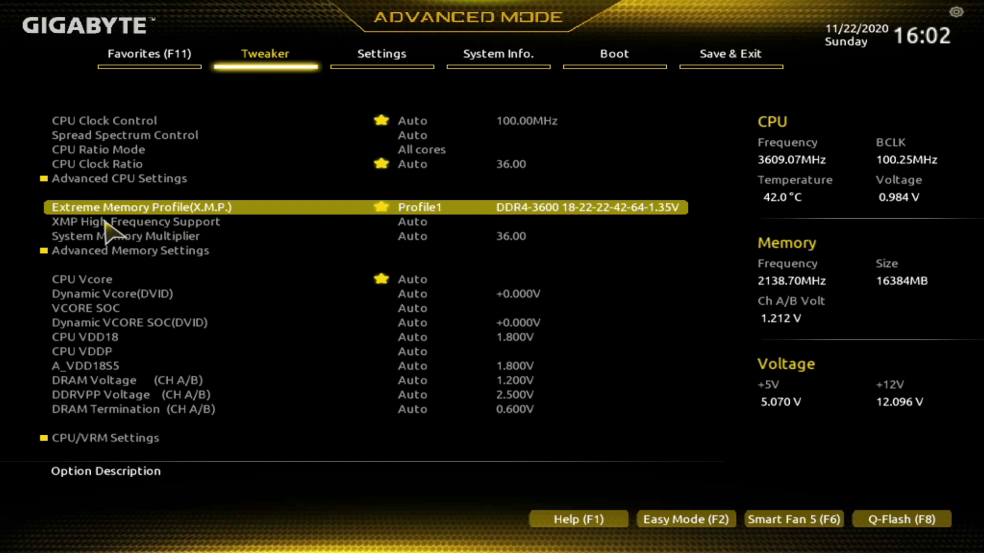
- Set XMP High Frequency Support to Level 3 and go to the Save & Exit page
double_click(130, 224)
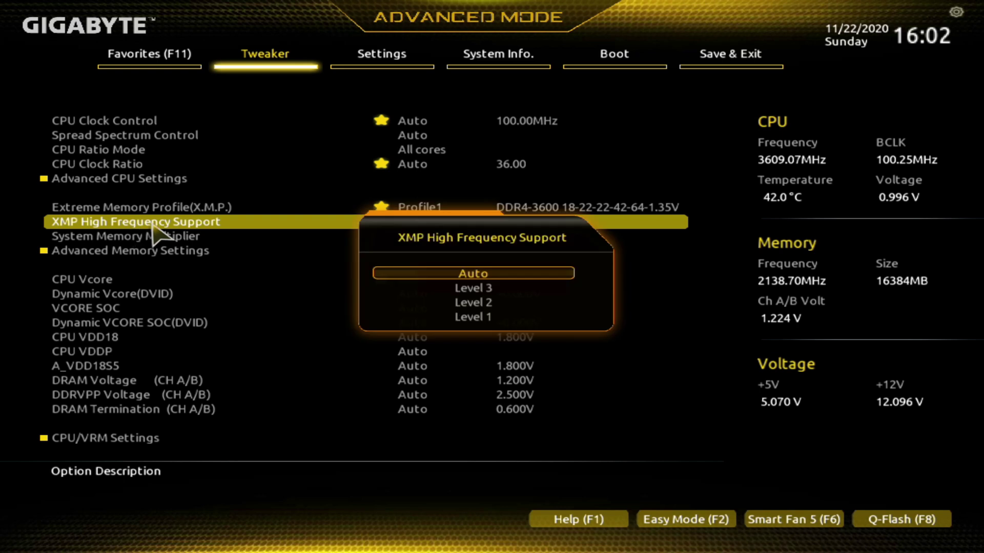
click(477, 289)
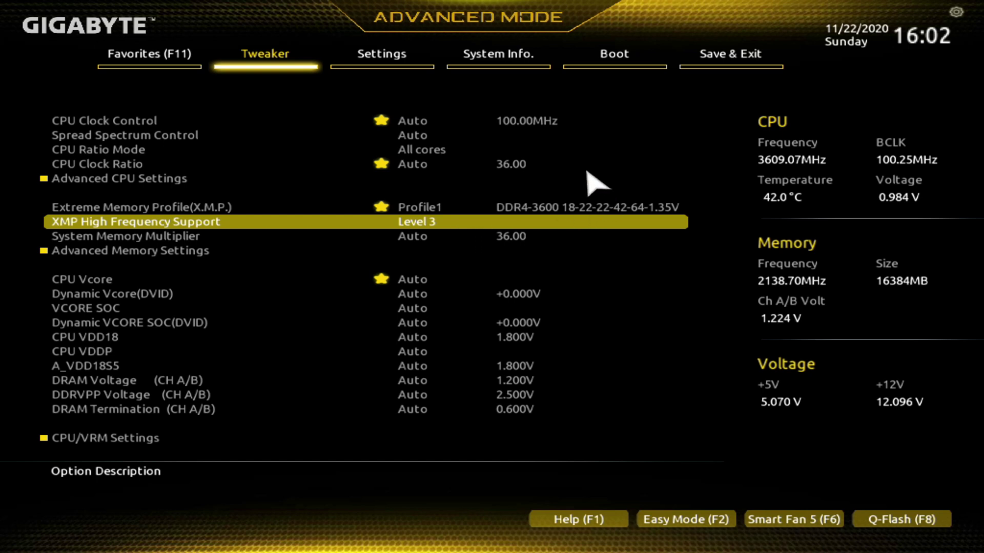
click(722, 59)
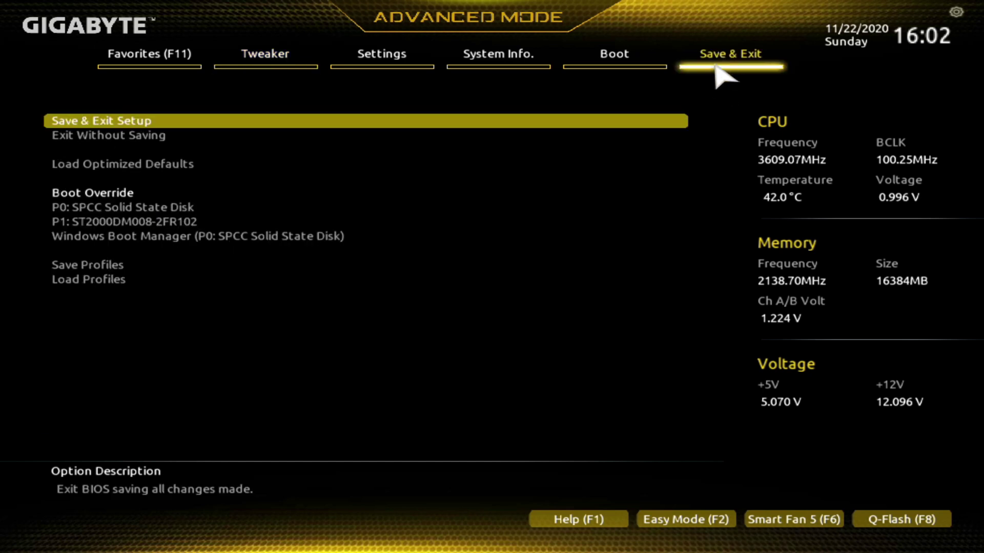
- Choose Save & Exit Setup and confirm Yes to apply XMP Profile1 and reboot
click(126, 126)
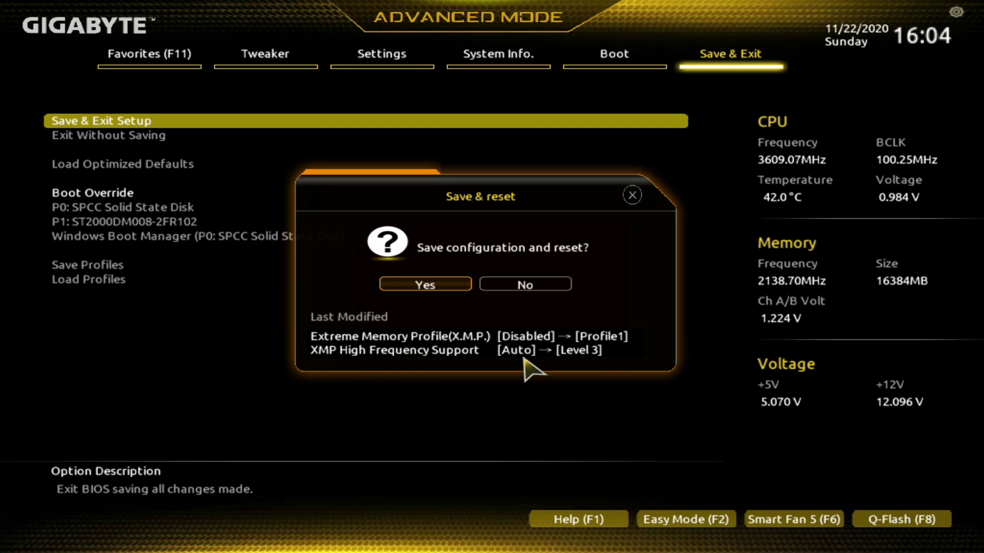
click(426, 285)
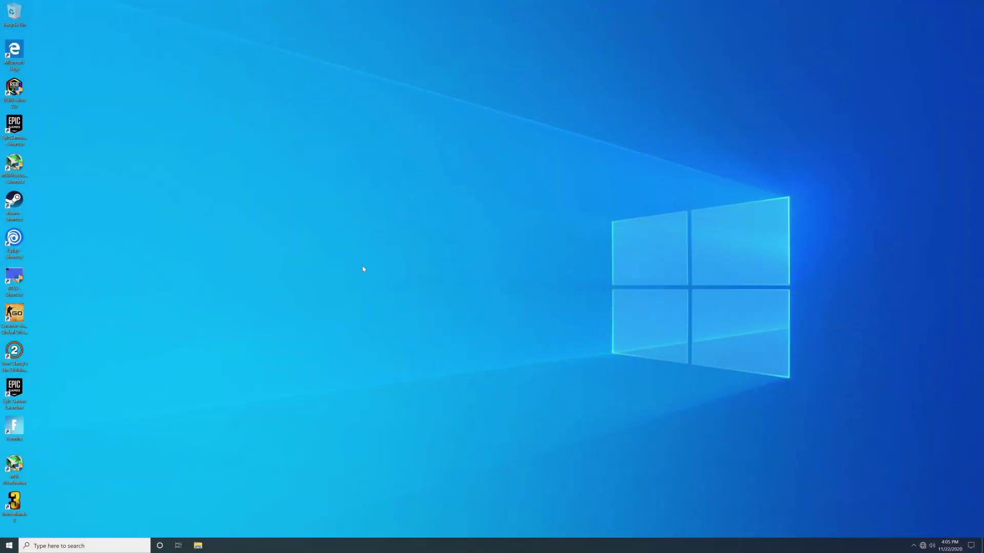
right_click(425, 545)
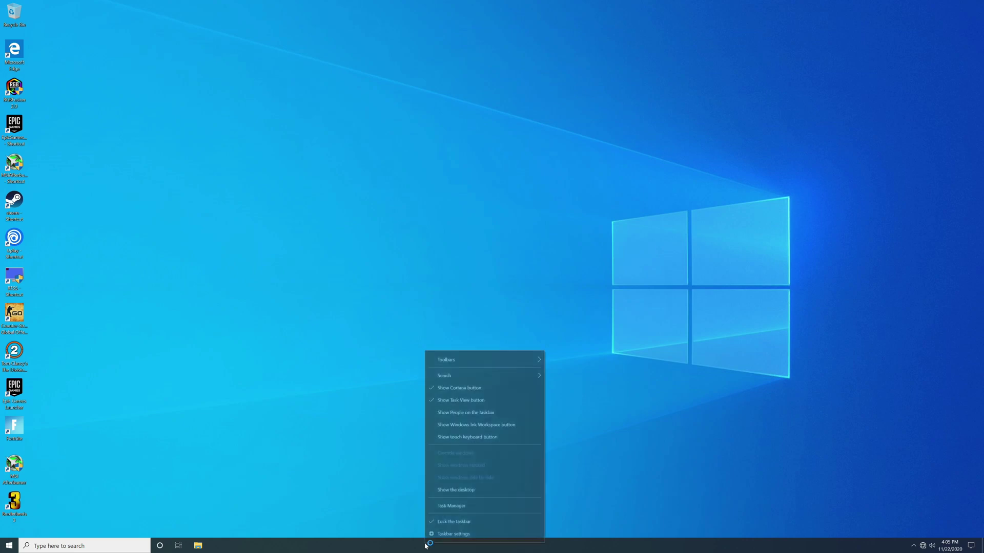
click(464, 510)
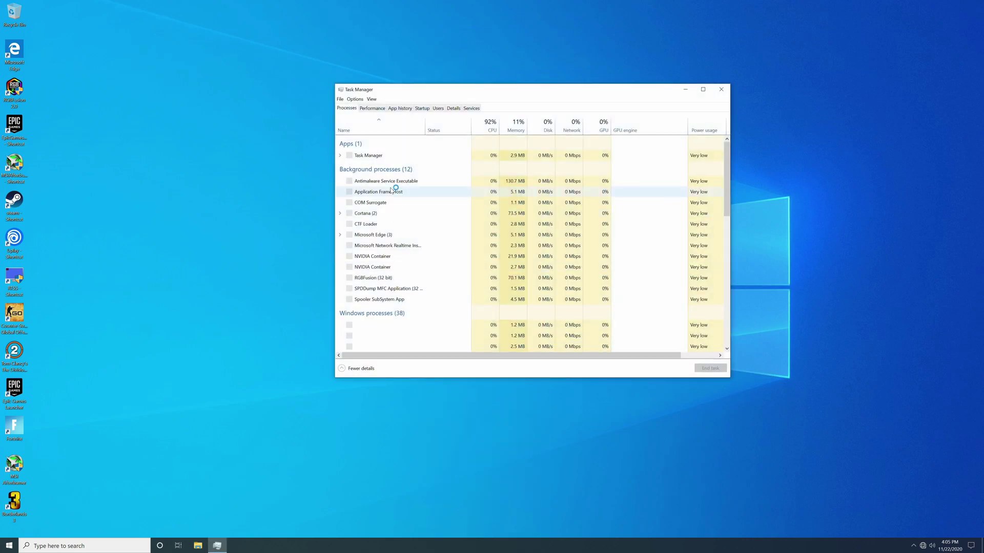
click(381, 109)
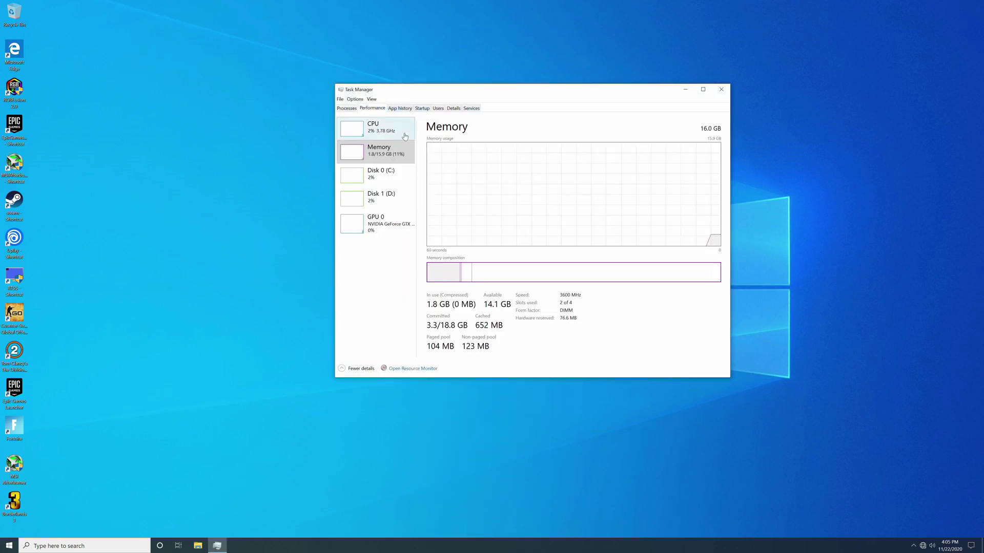
click(389, 152)
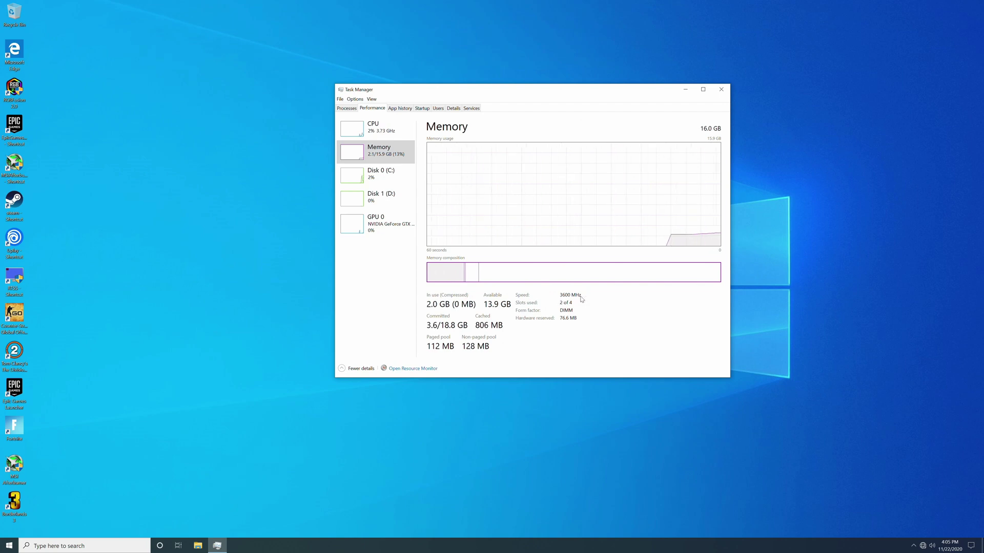
click(722, 90)
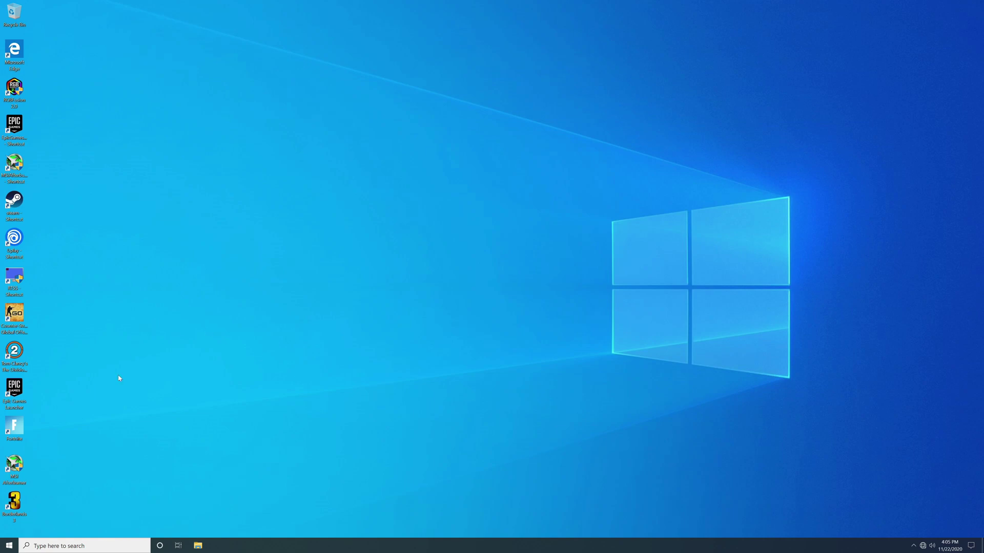
- Restart Windows from the Start menu's power options
click(9, 546)
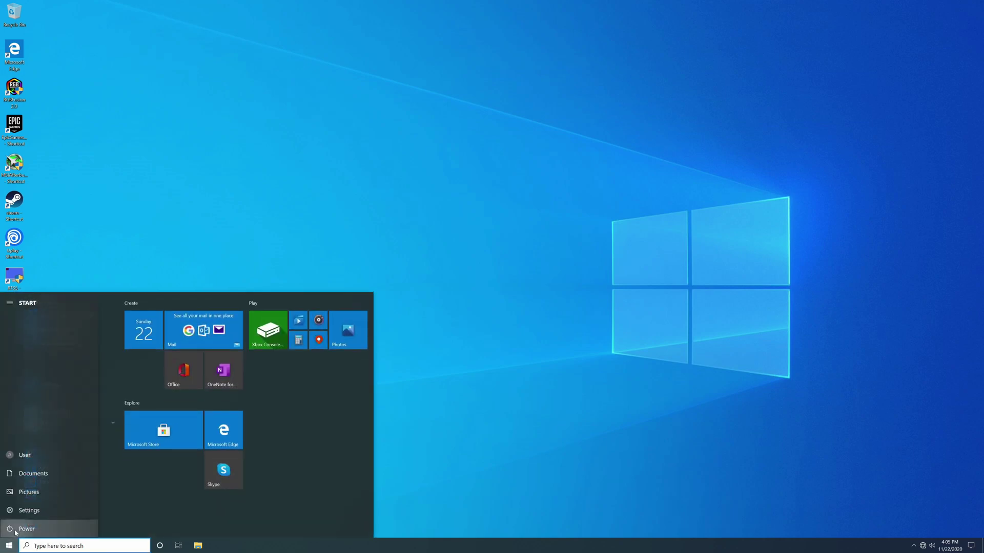
click(9, 529)
click(24, 510)
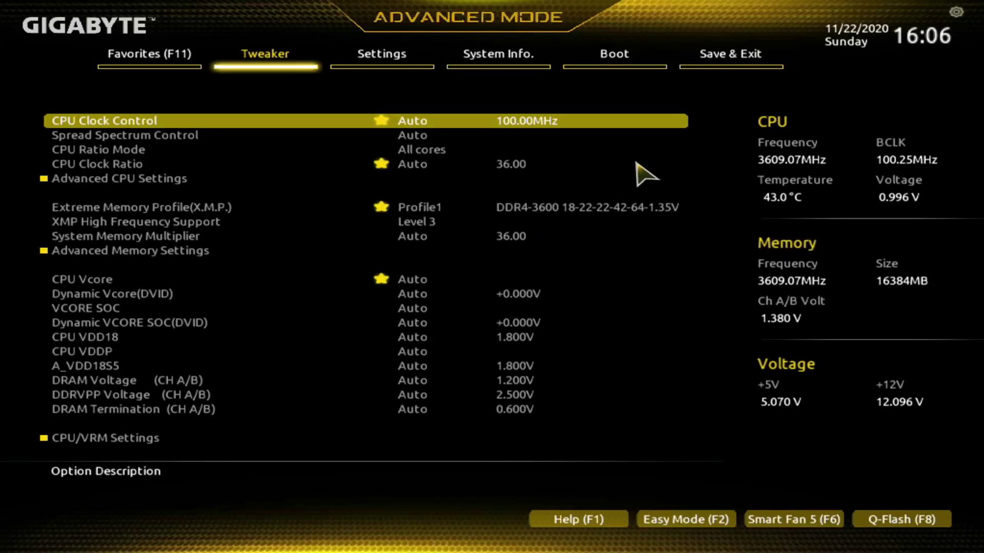
- On the Save & Exit tab, load the optimized default settings and confirm Yes
click(722, 66)
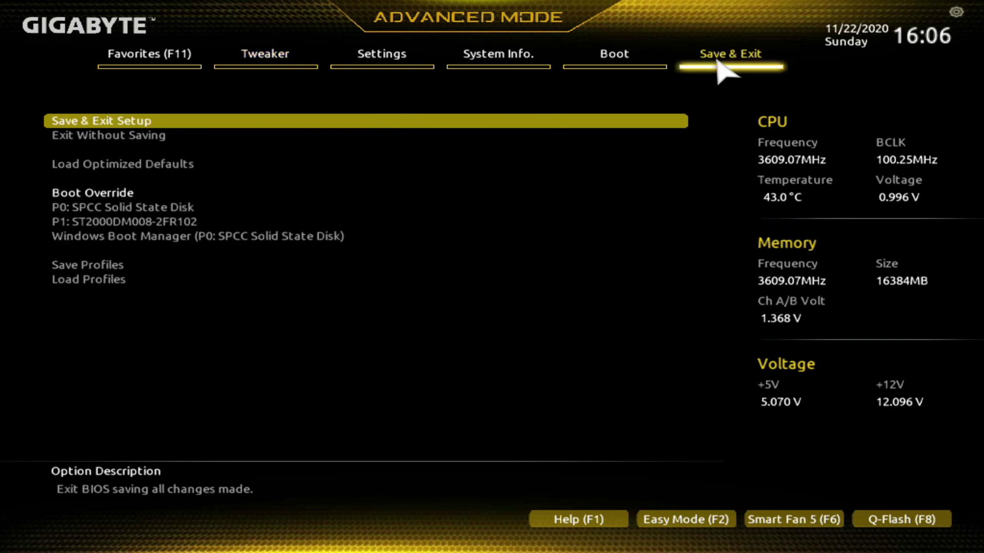
click(116, 166)
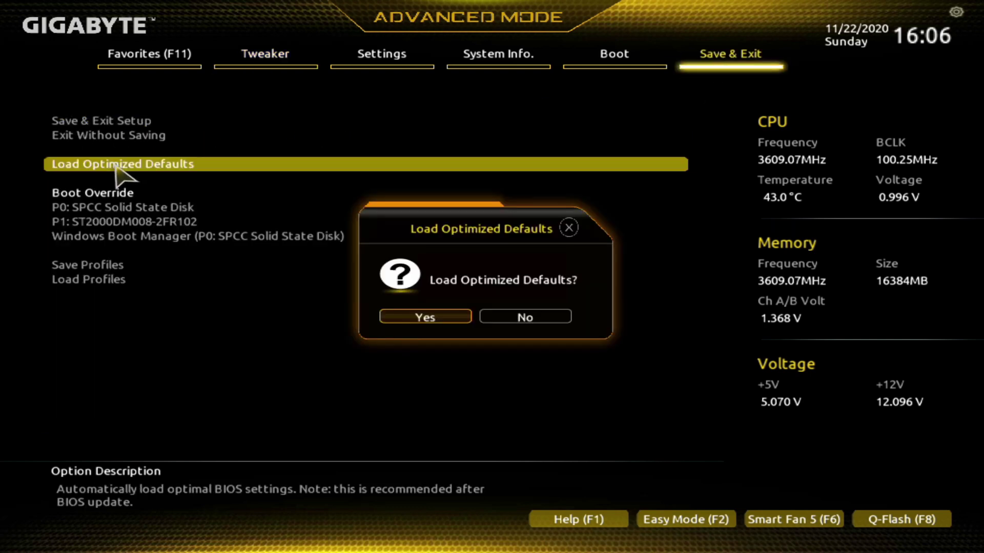
click(441, 319)
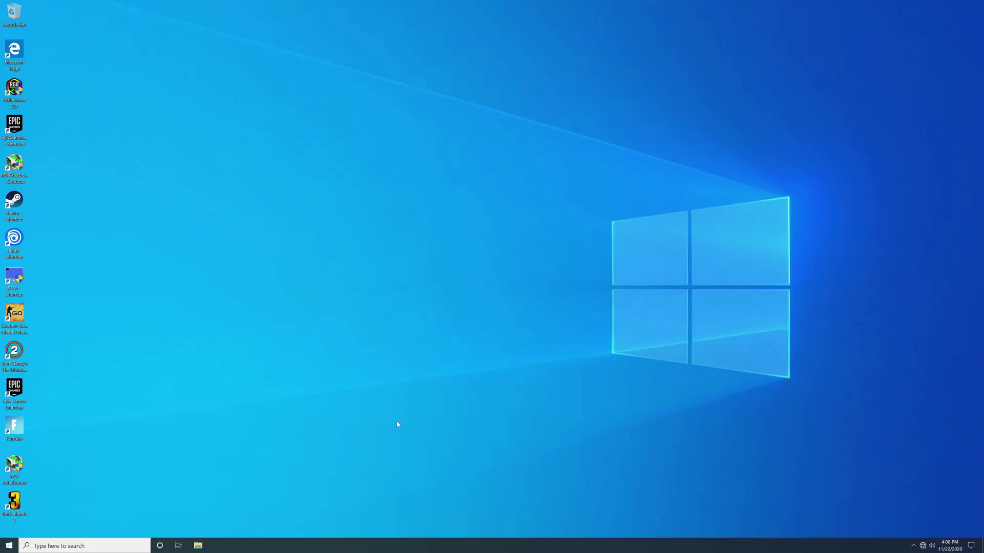
- Confirm on Task Manager's Memory page that speed is back at 2133 MHz, then close it
right_click(404, 550)
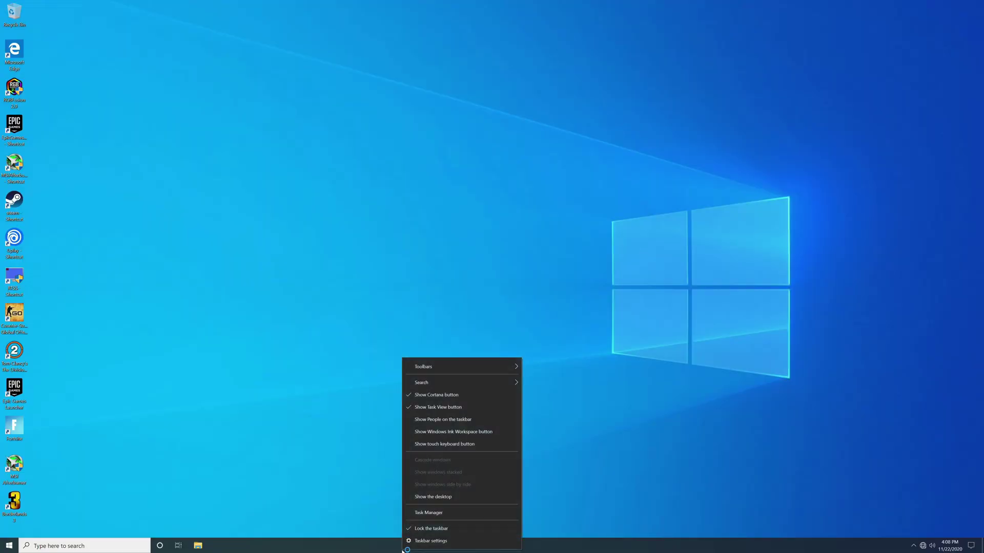
click(436, 512)
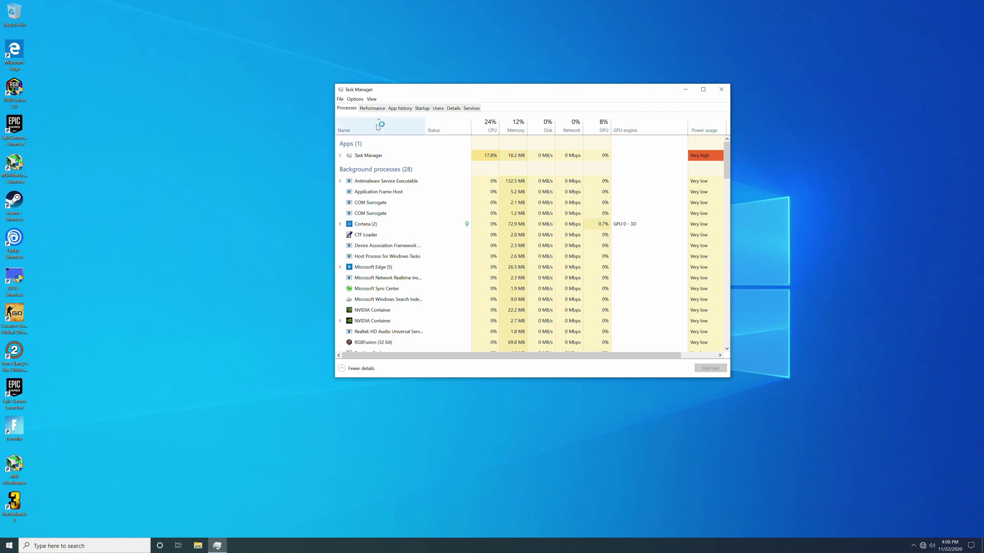
click(372, 108)
click(375, 162)
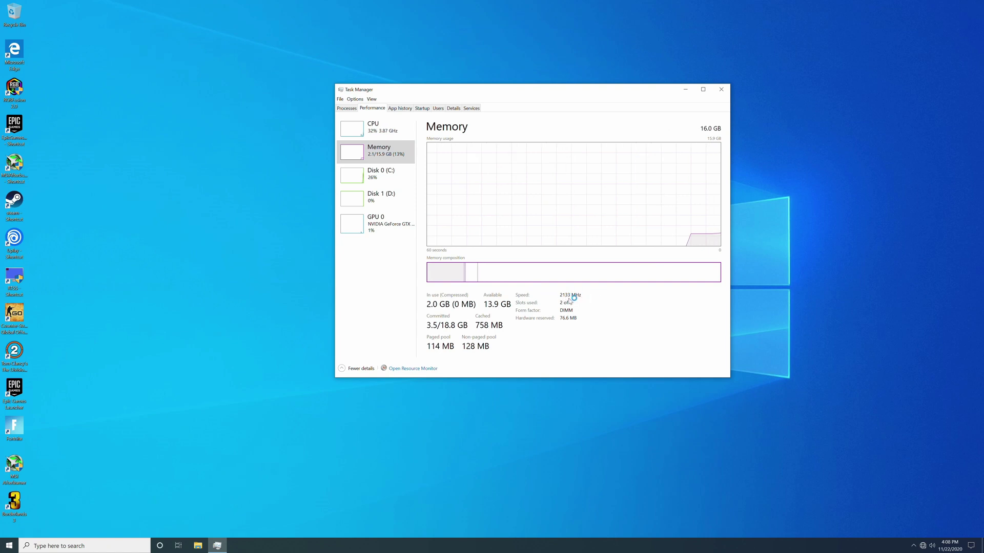
click(721, 90)
click(9, 546)
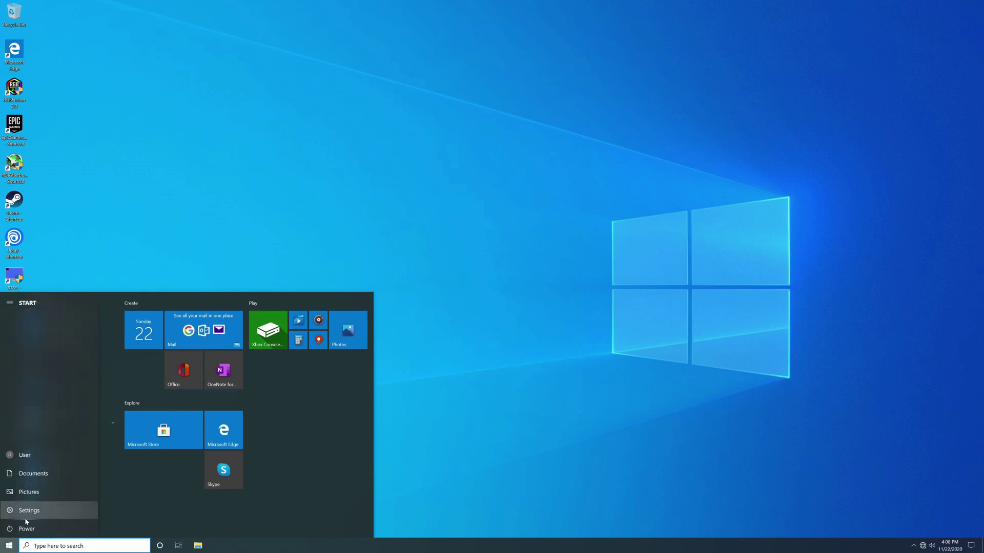
- Restart the PC into the BIOS and switch to Advanced Mode's Tweaker page
click(23, 532)
click(29, 511)
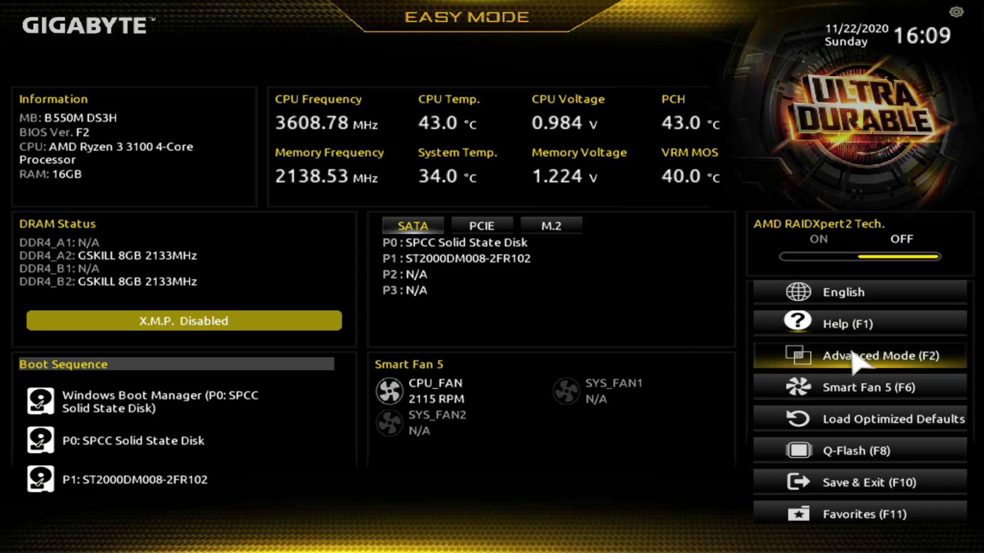
click(919, 358)
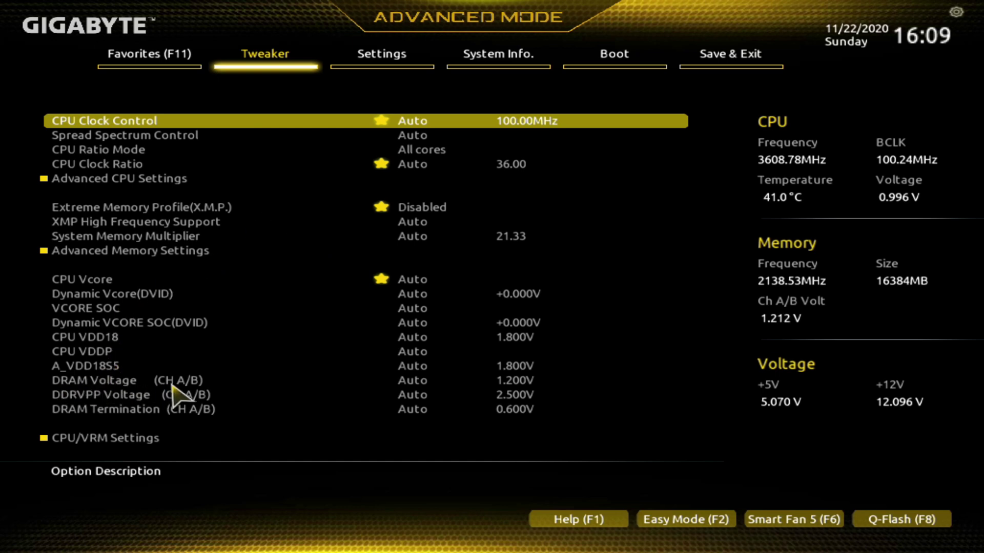
- Set DRAM Voltage to 1.350V and System Memory Multiplier to 36.00 on the Tweaker page
click(413, 384)
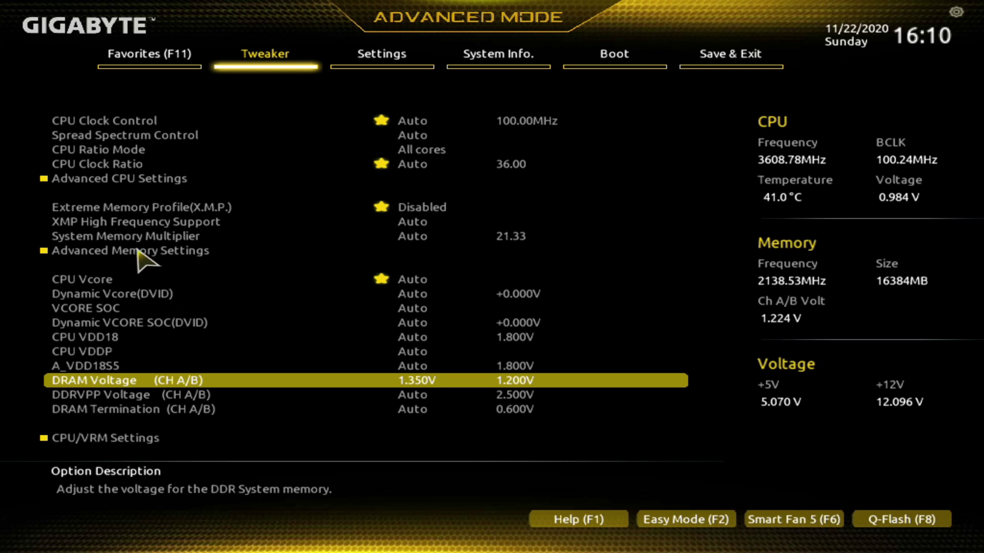
click(120, 242)
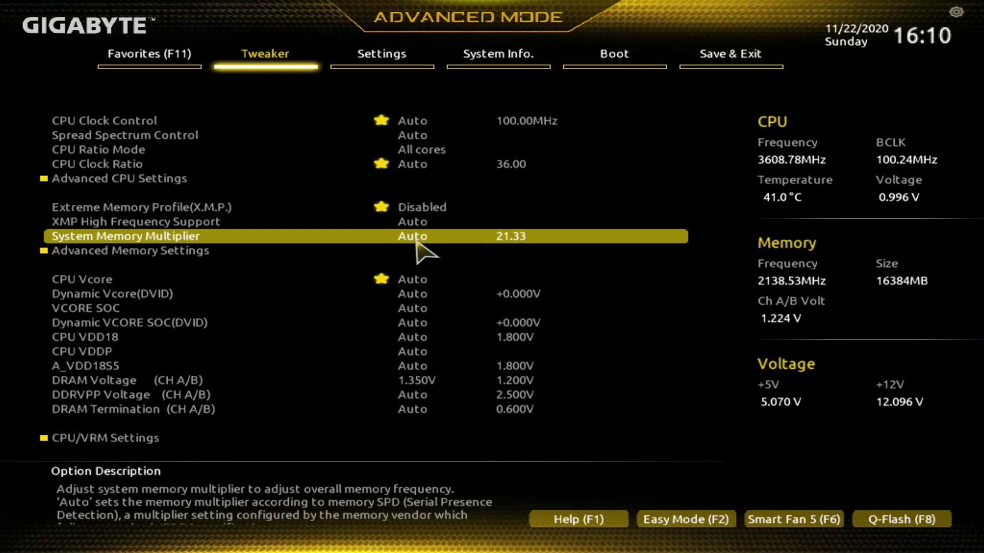
text(36.00)
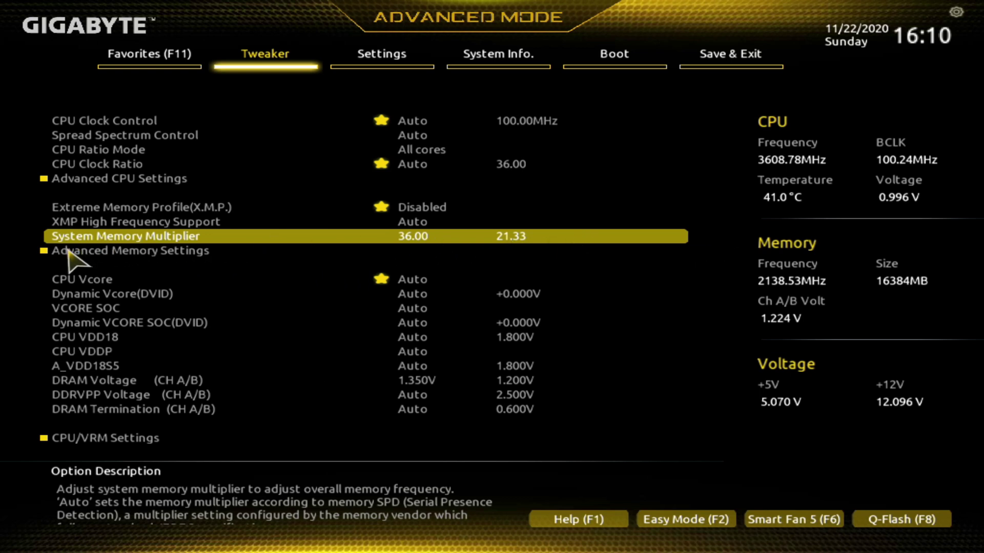
double_click(108, 254)
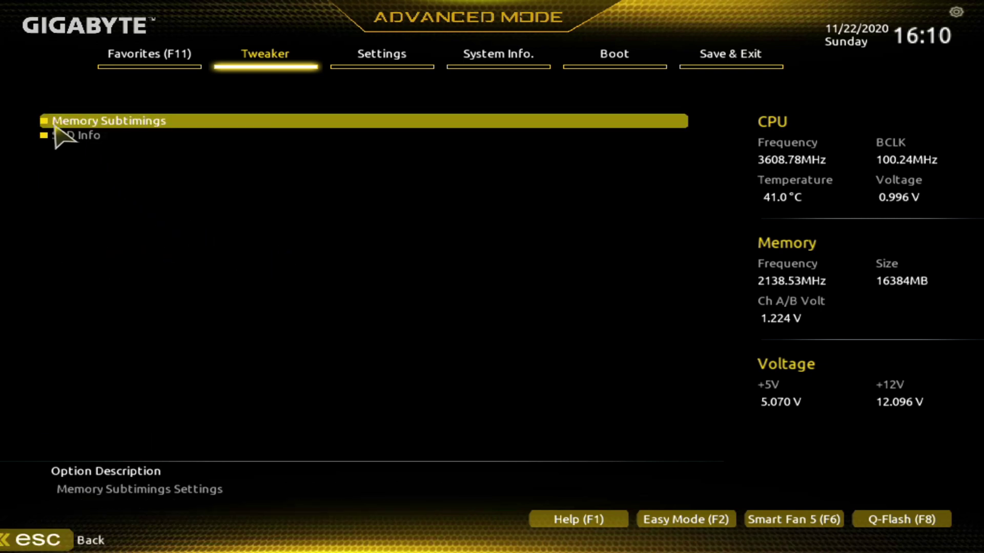
- In Memory Subtimings, enter CAS Latency 18, tRCDRD 22, tRCDWR 22, tRP 22 and tRAS 42
double_click(141, 123)
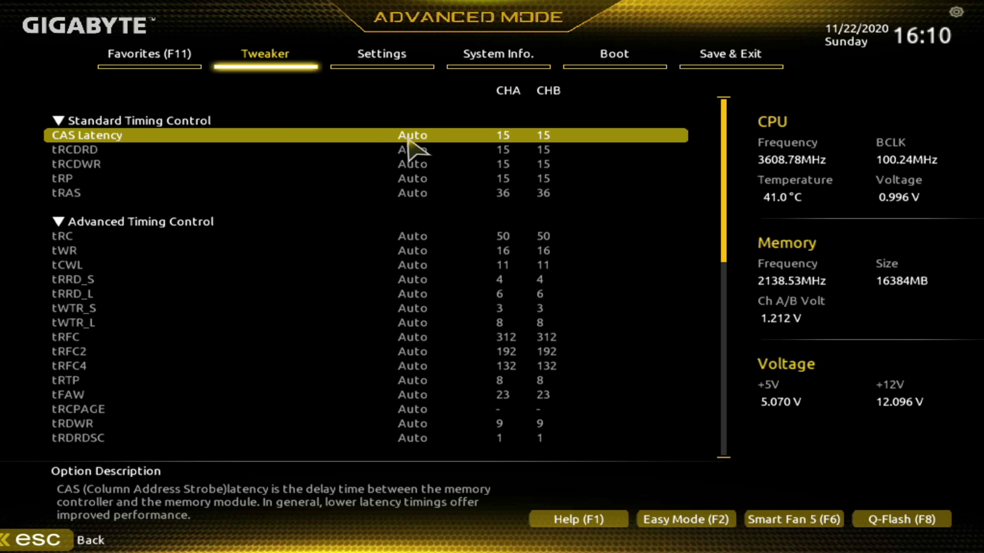
text(18)
click(415, 148)
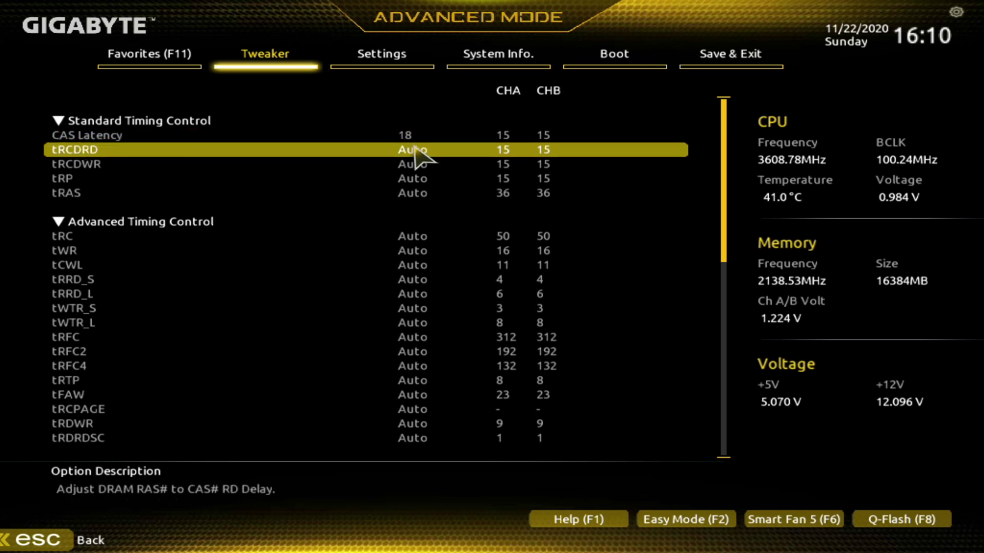
text(22)
click(426, 163)
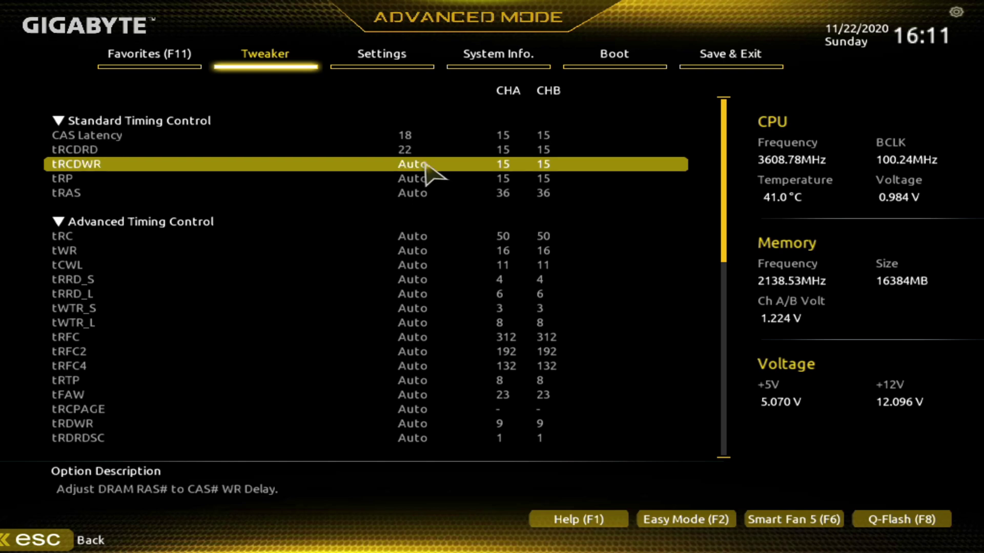
text(22)
click(411, 178)
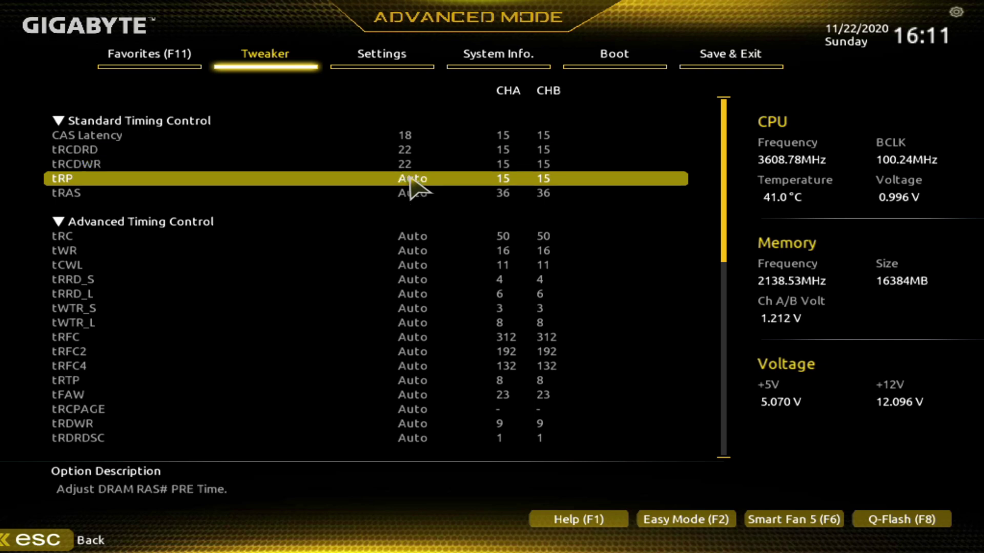
text(22)
click(419, 195)
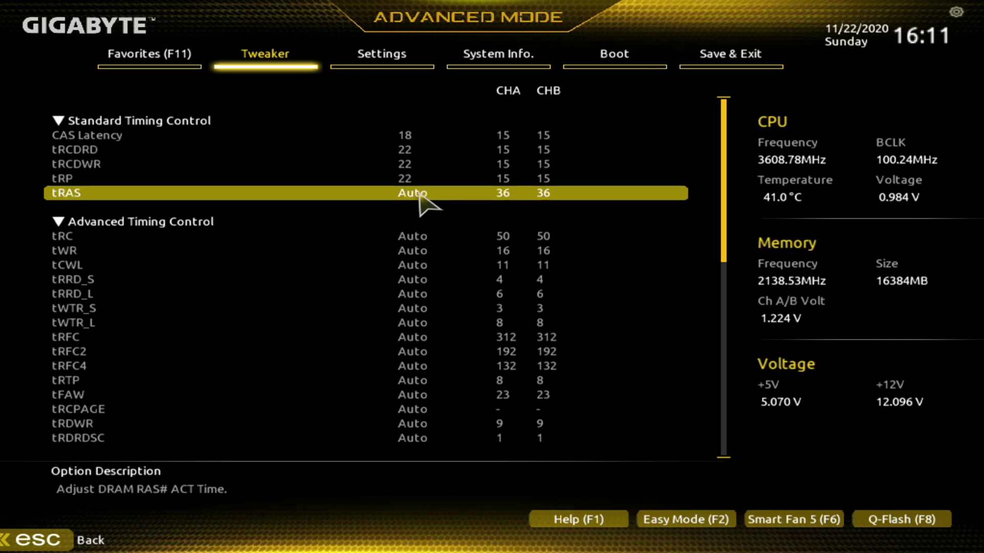
text(42)
click(256, 60)
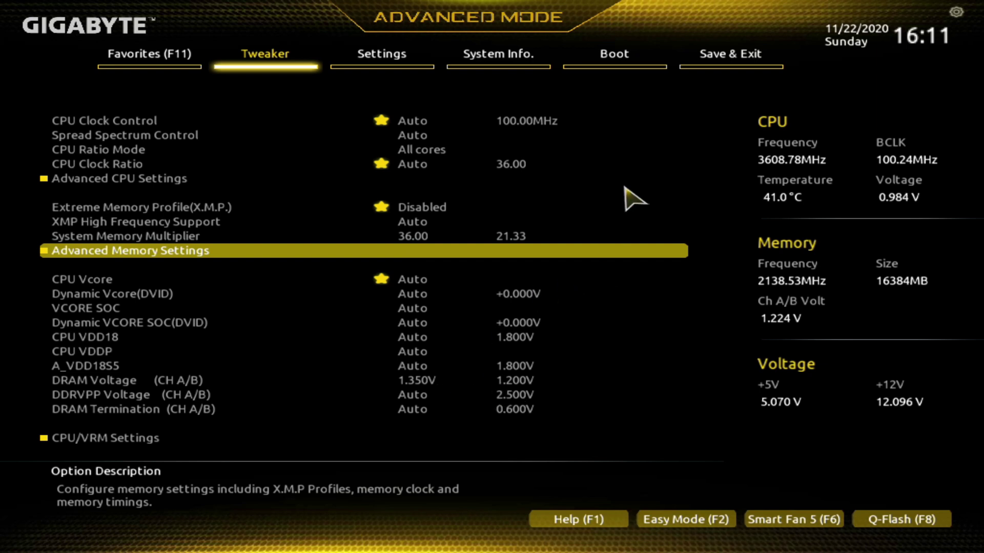
click(723, 56)
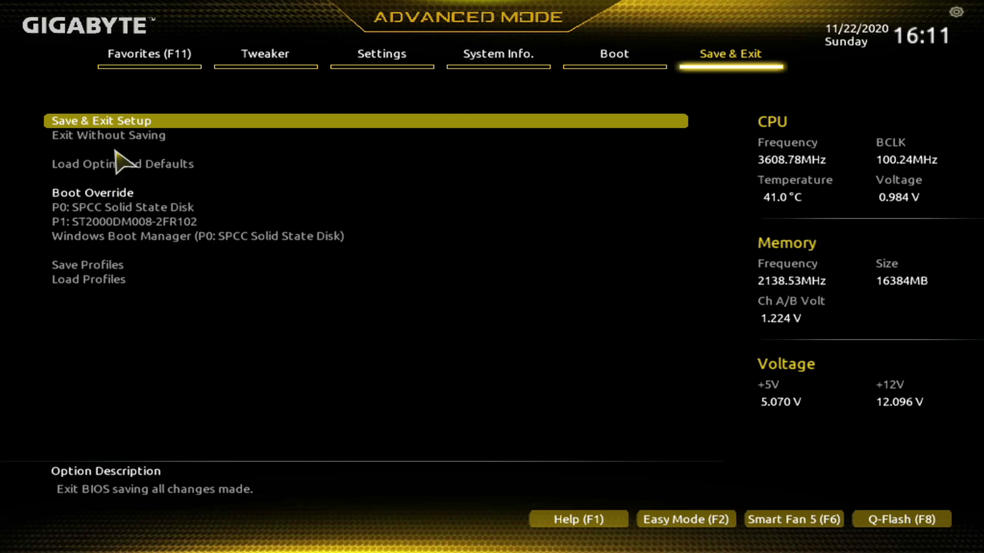
click(71, 125)
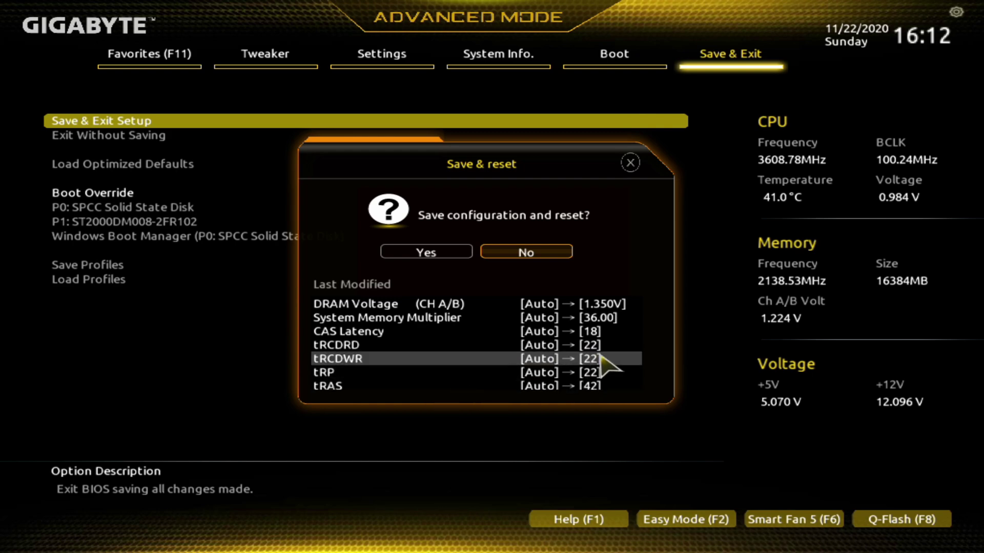
click(421, 252)
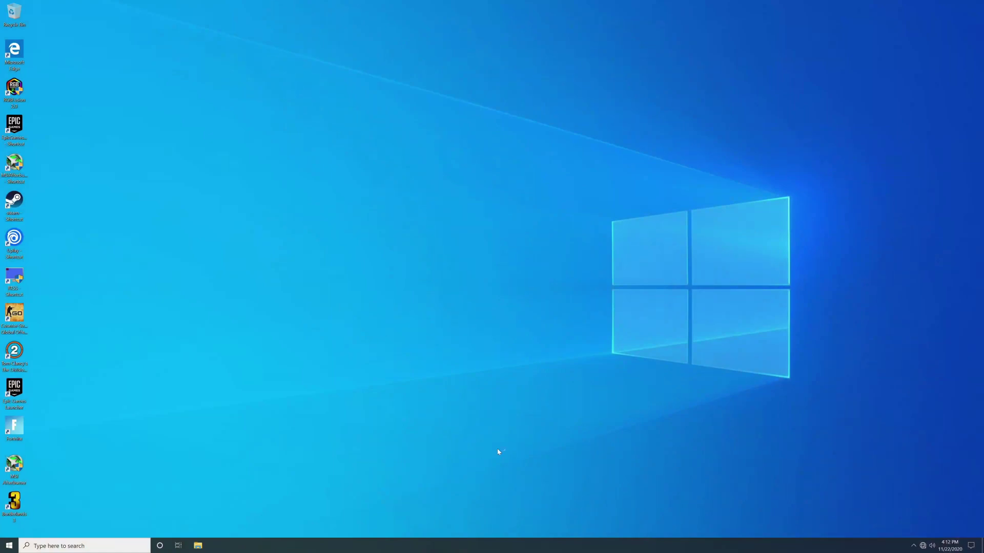
- Open Task Manager's Performance page to confirm the 16 GB memory runs at 3600 MHz
right_click(449, 549)
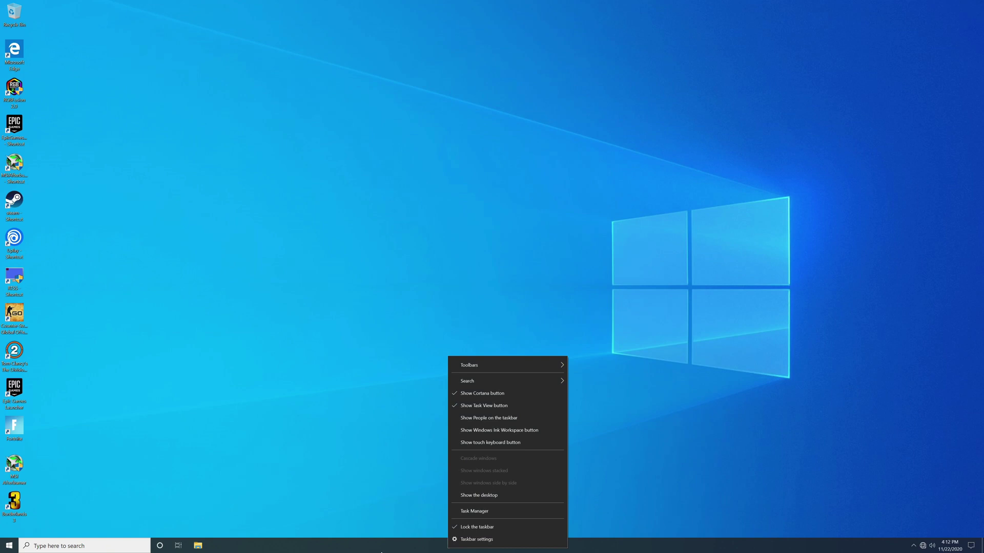
click(386, 527)
right_click(396, 549)
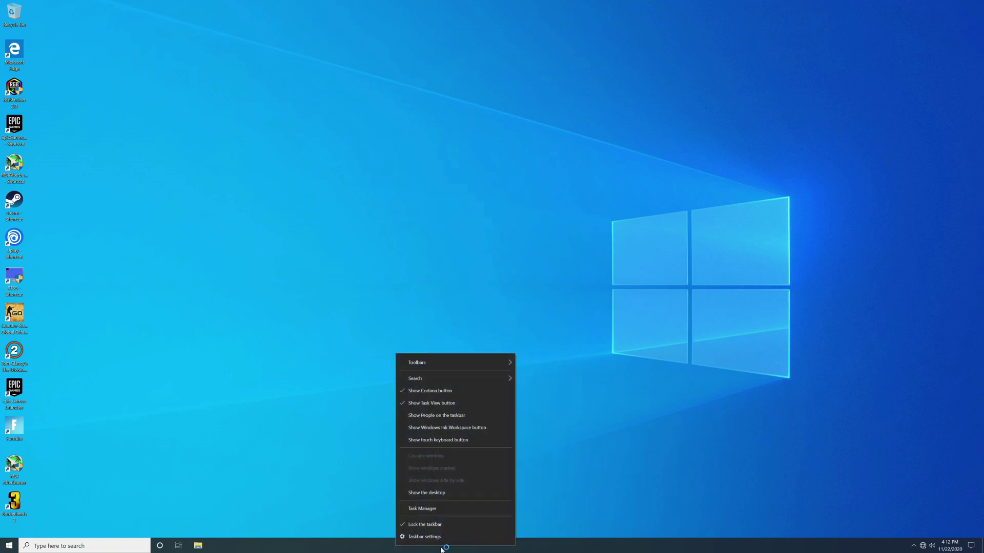
click(437, 509)
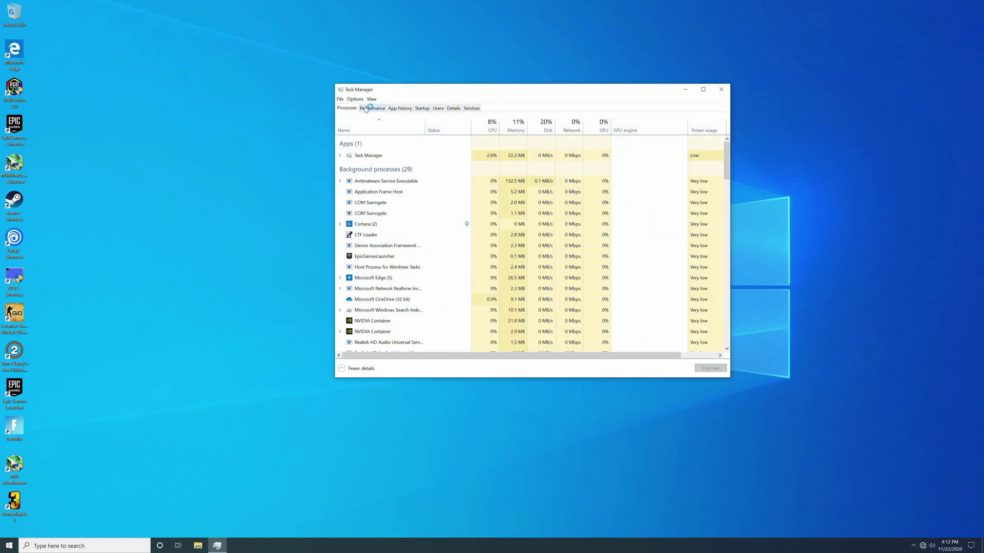
click(380, 109)
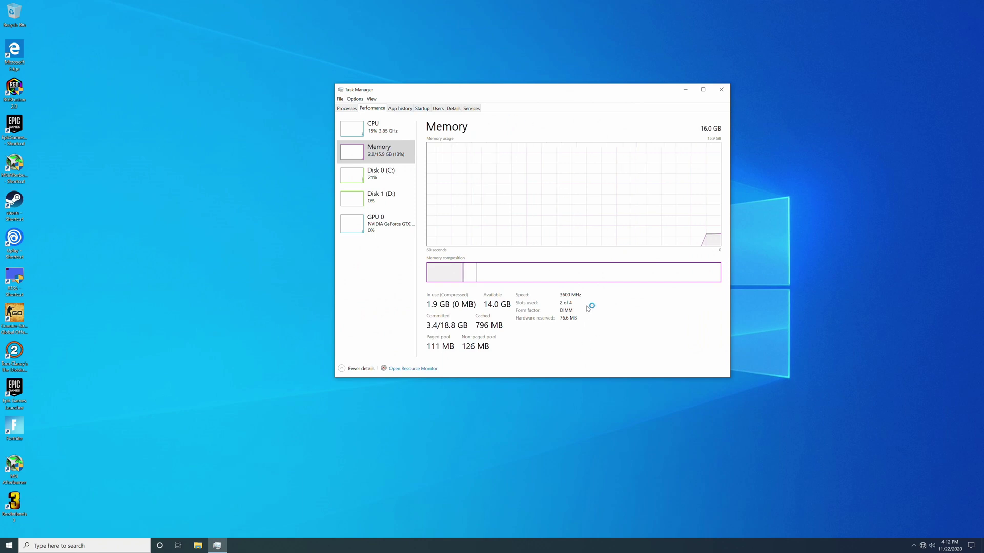